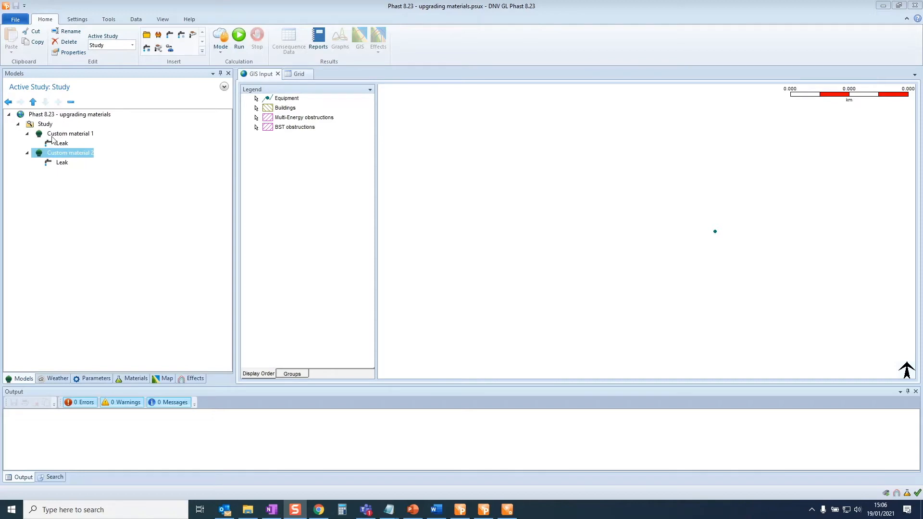
Examine the study's custom materials in Phast 8.23, then in the upgraded copy of the study in Phast 8.4.
click(123, 379)
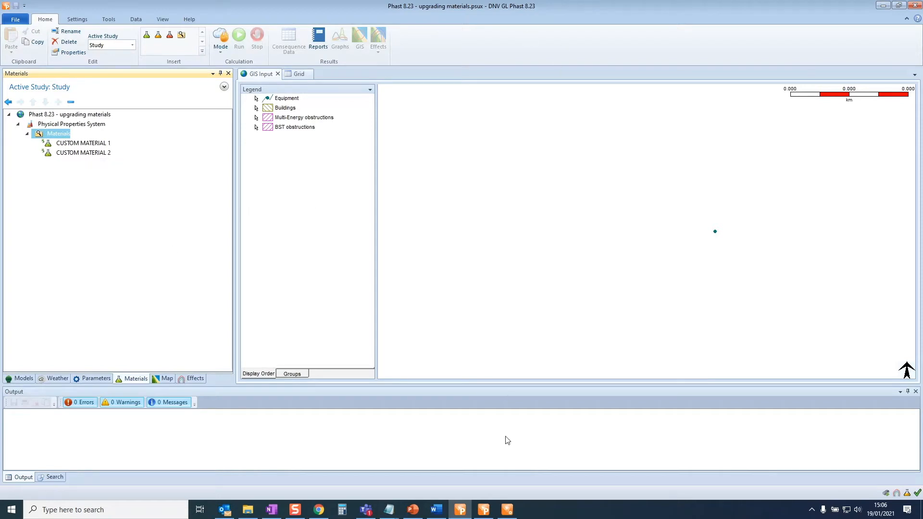
click(486, 511)
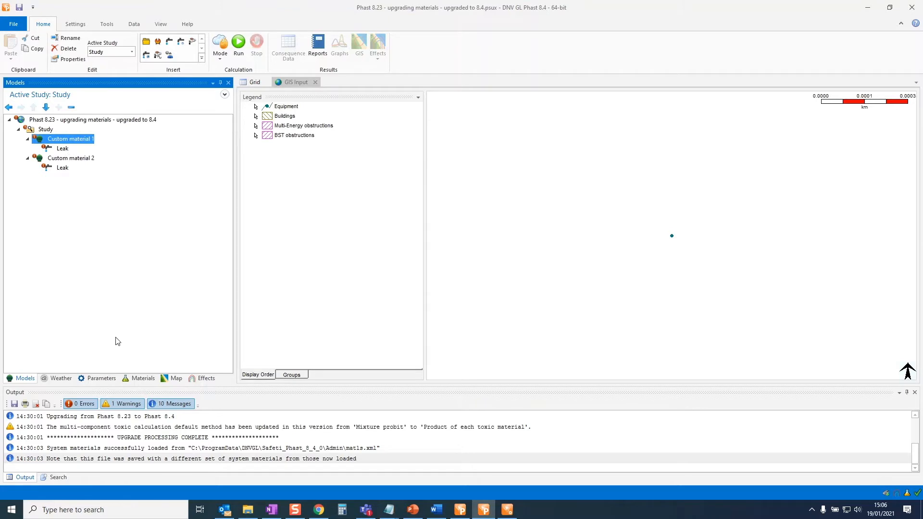
click(137, 381)
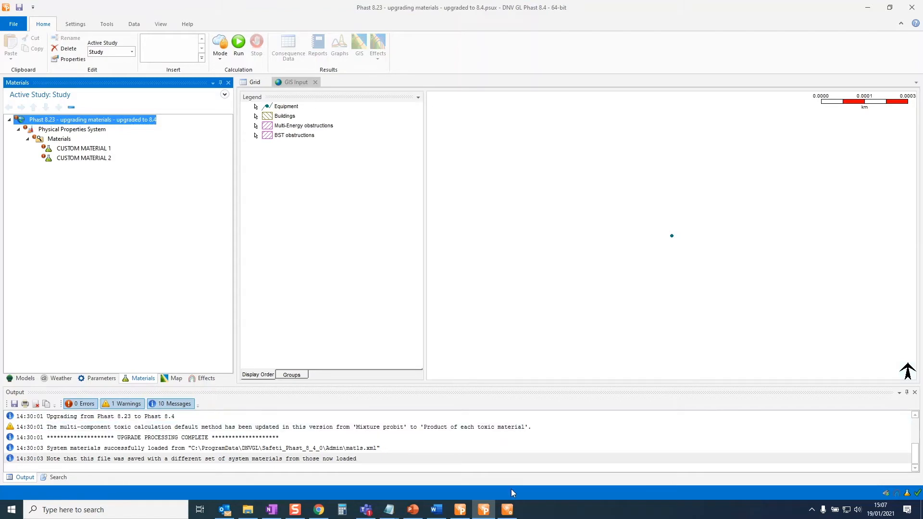
Switch to Admin Materials 8.4 and view the component types that can be inserted under System Components.
click(507, 510)
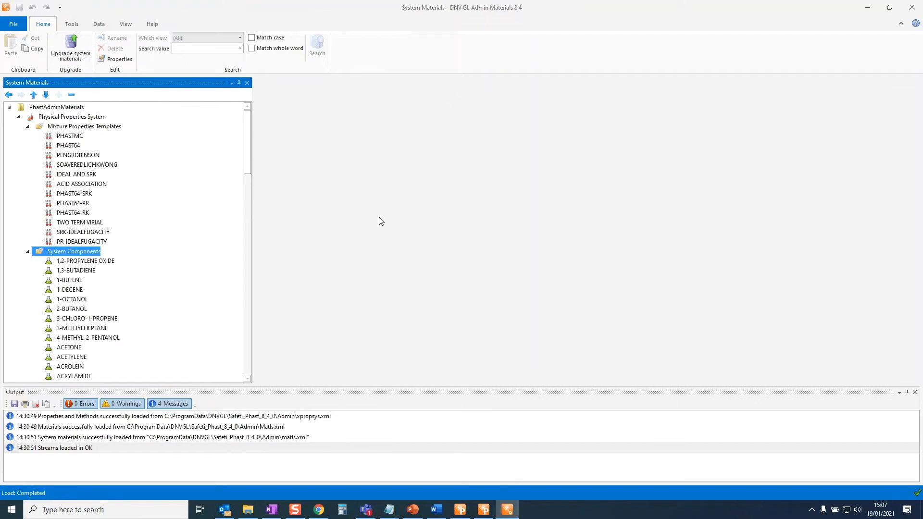
right_click(89, 255)
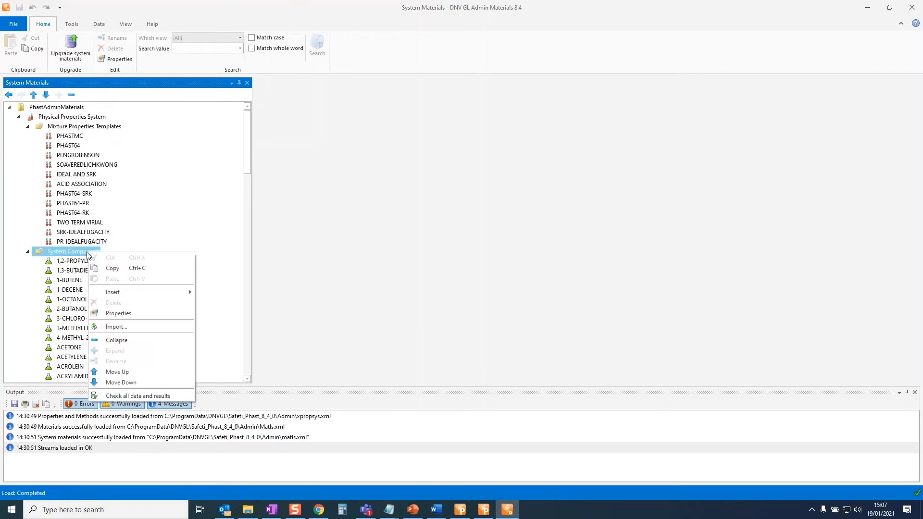
mouse_move(163, 292)
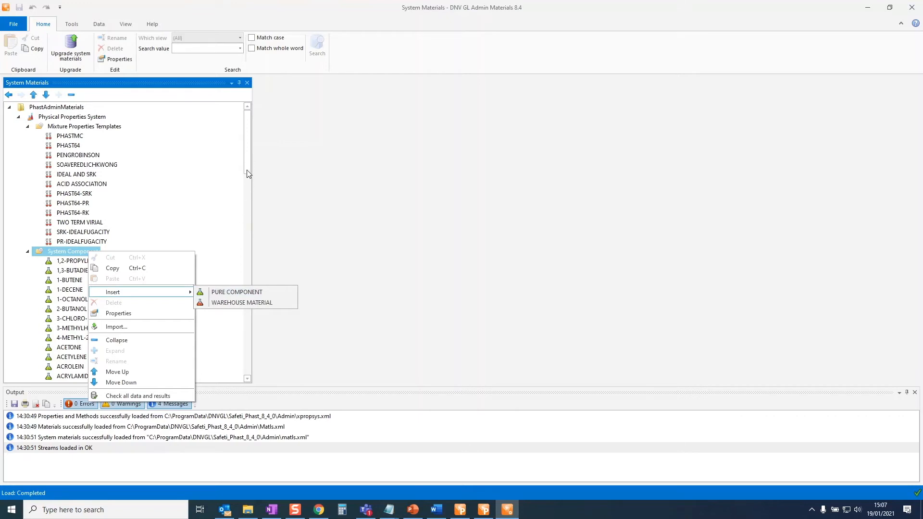
click(290, 406)
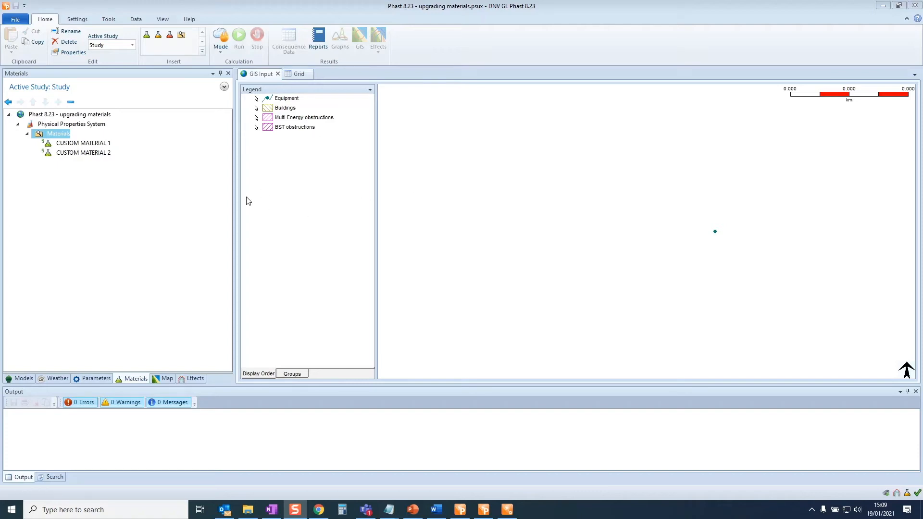
Export the whole Materials folder of the Phast 8.23 study with defaults to the Desktop as "custom material".
right_click(89, 146)
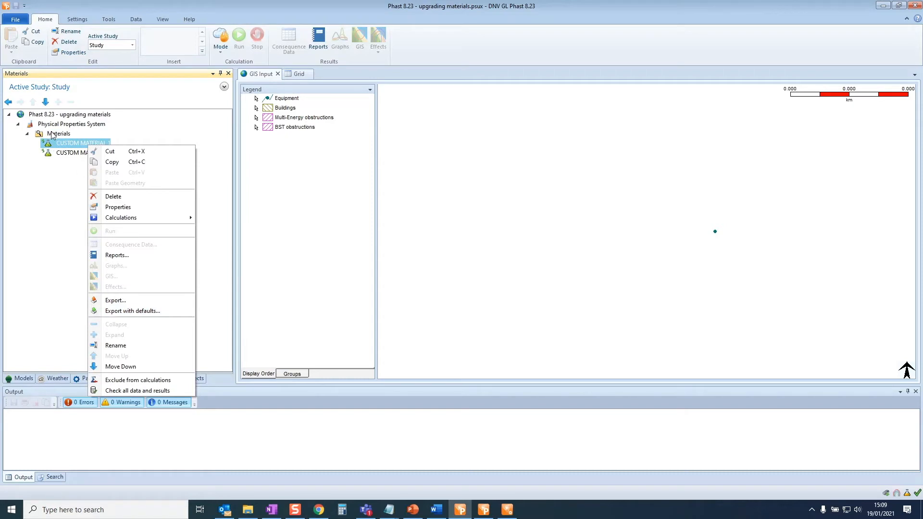
click(67, 177)
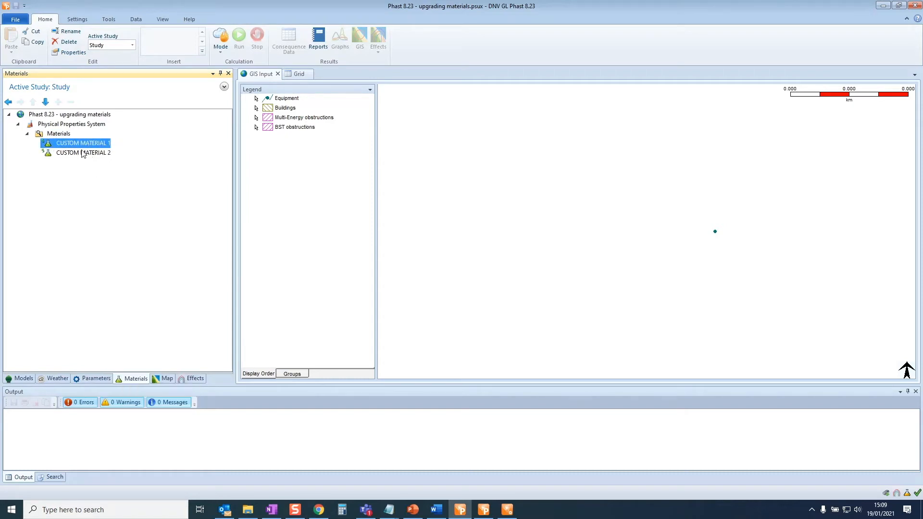
right_click(59, 137)
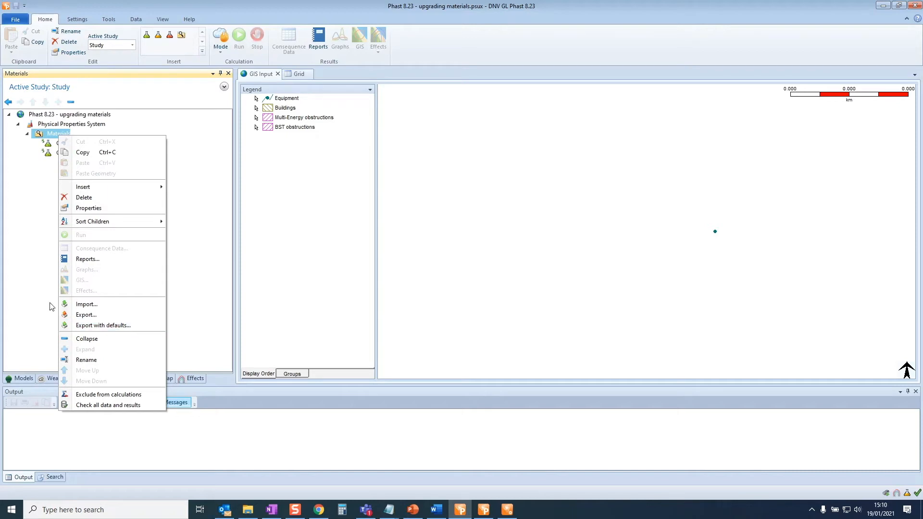
click(110, 329)
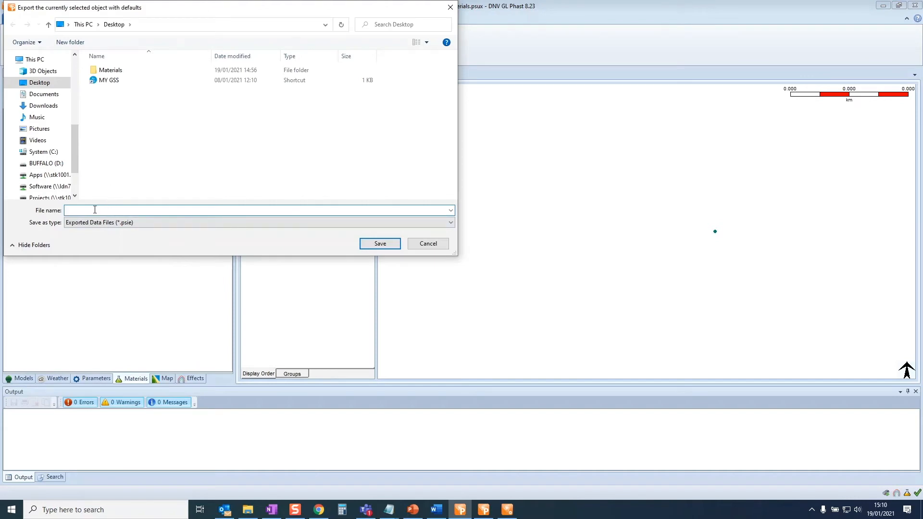
text(custom material)
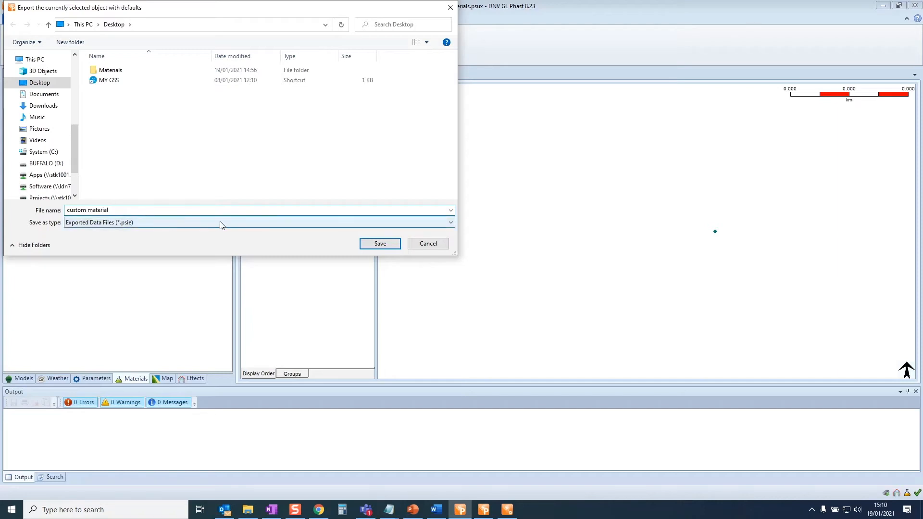
click(379, 243)
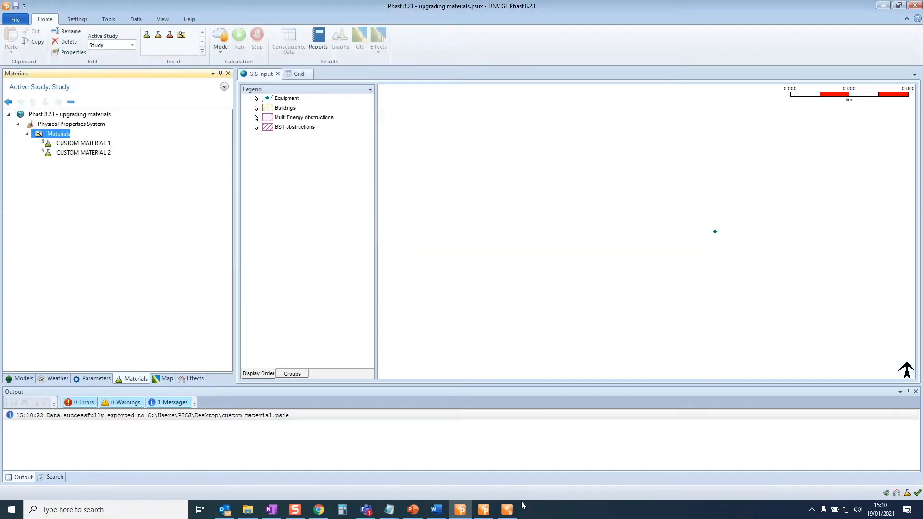
Switch to Admin Materials 8.4 and import custom material.psie from the Desktop under System Components.
click(509, 510)
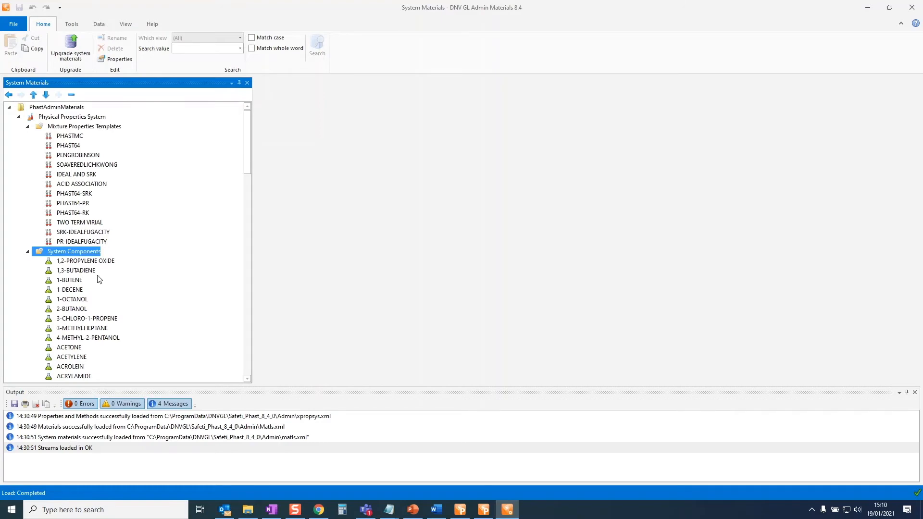
right_click(80, 256)
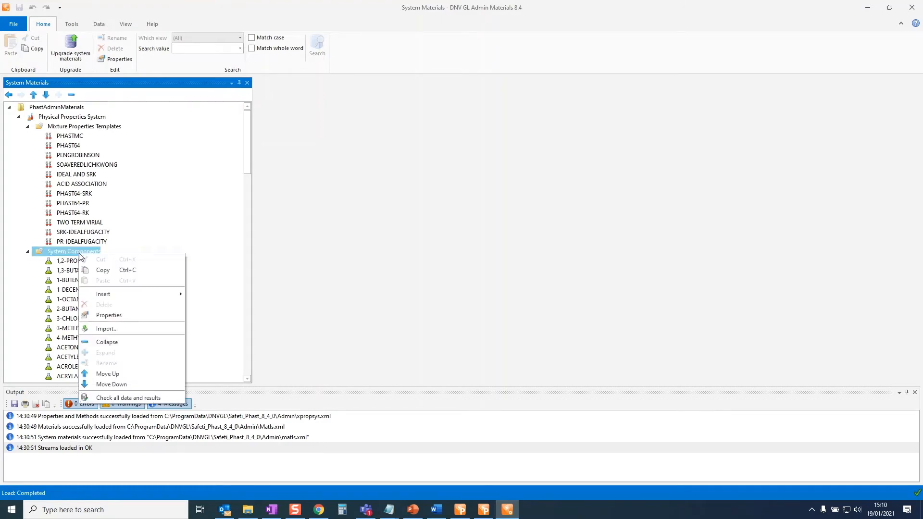
click(116, 332)
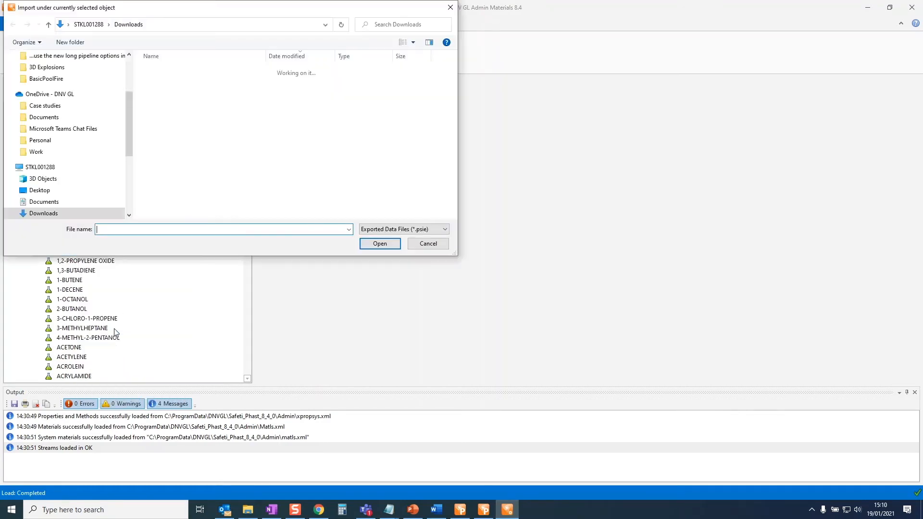
click(40, 191)
click(179, 80)
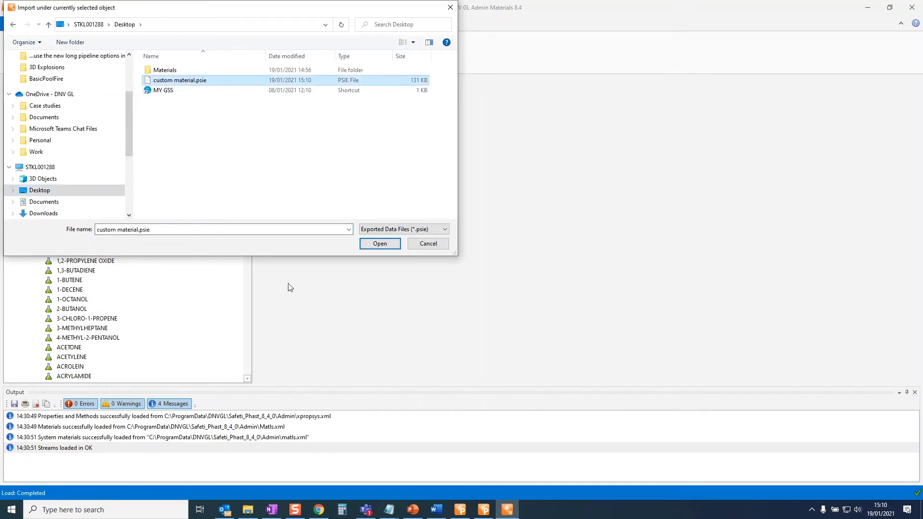
click(368, 244)
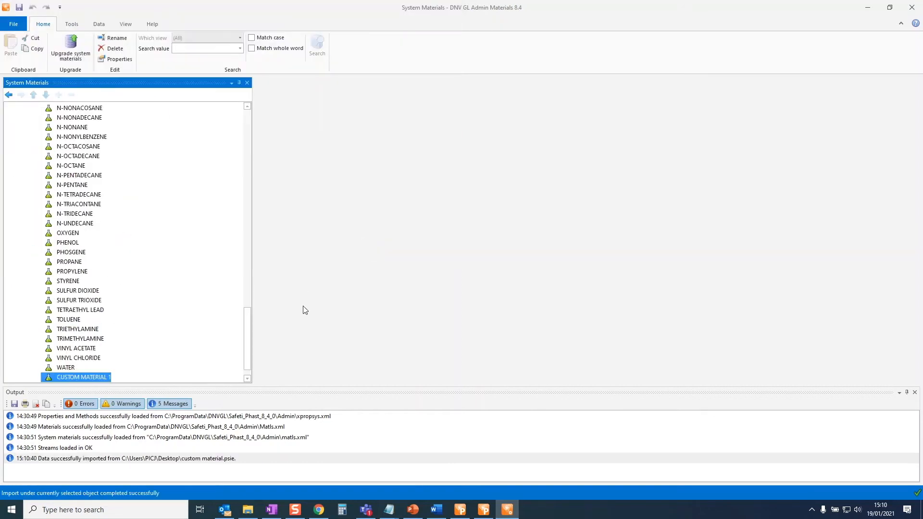
scroll(249, 362, down, 2)
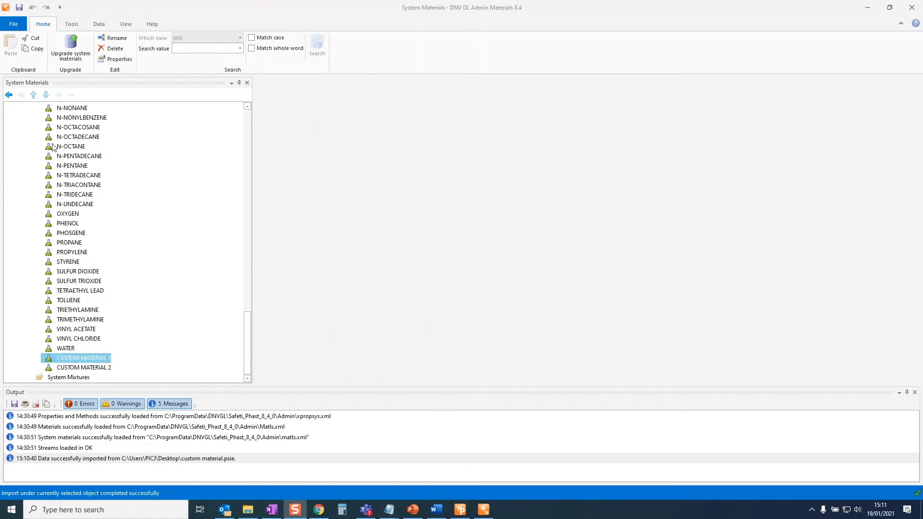
Save the system materials with the change description "Custom material" and check the materials of the upgraded study in Phast 8.4.
click(20, 7)
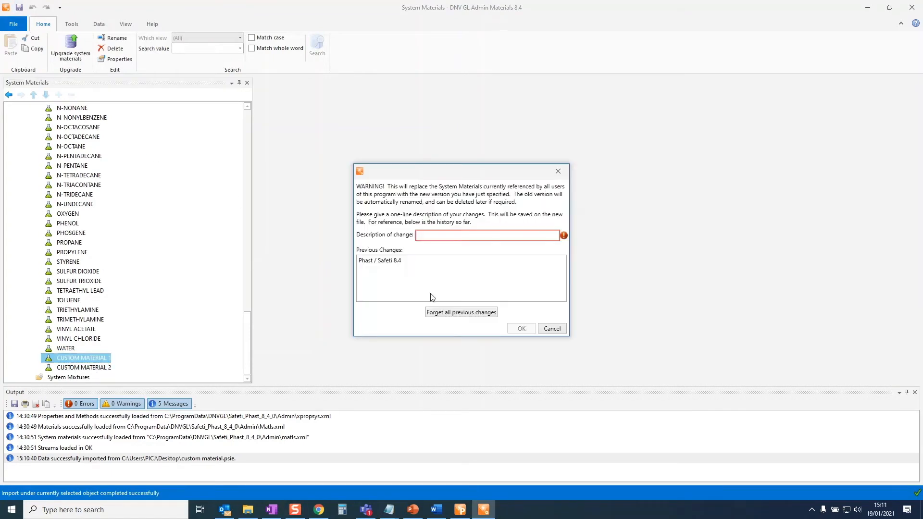
click(435, 234)
text(Custom)
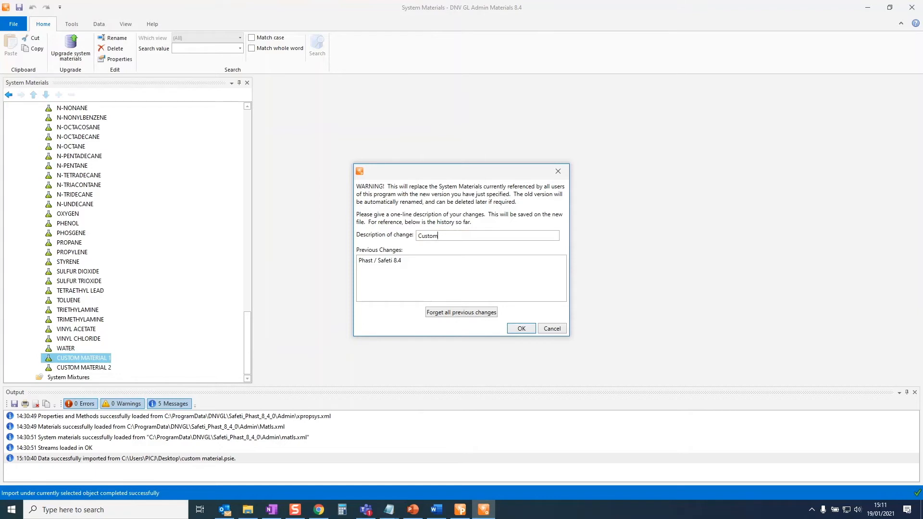
text(material)
click(522, 328)
click(515, 290)
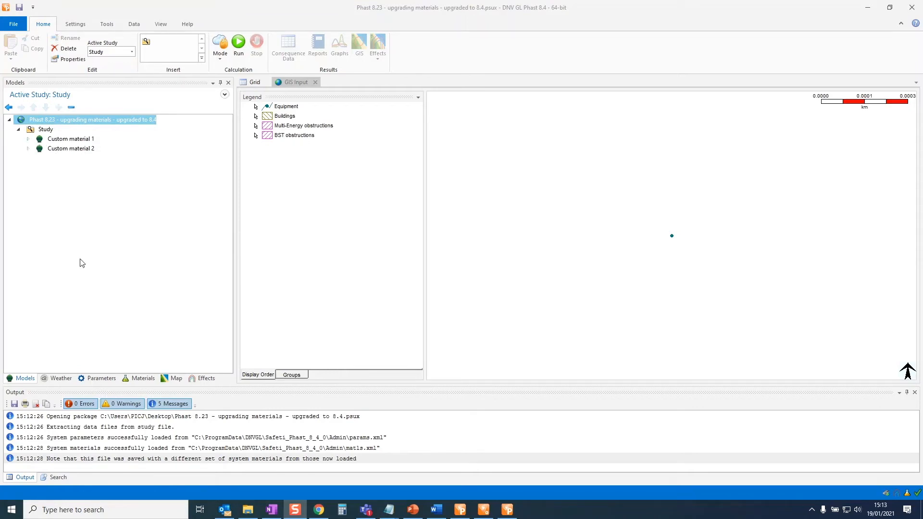
click(144, 378)
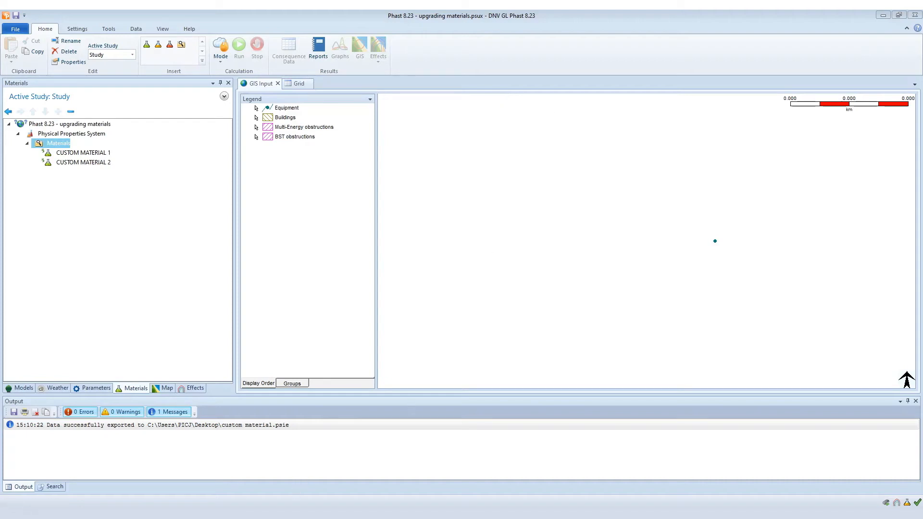
Switch to File Explorer and rename matls.xml in the Safeti_Phast_8_4_0 Admin folder as matls2018.xml.
mouse_move(248, 516)
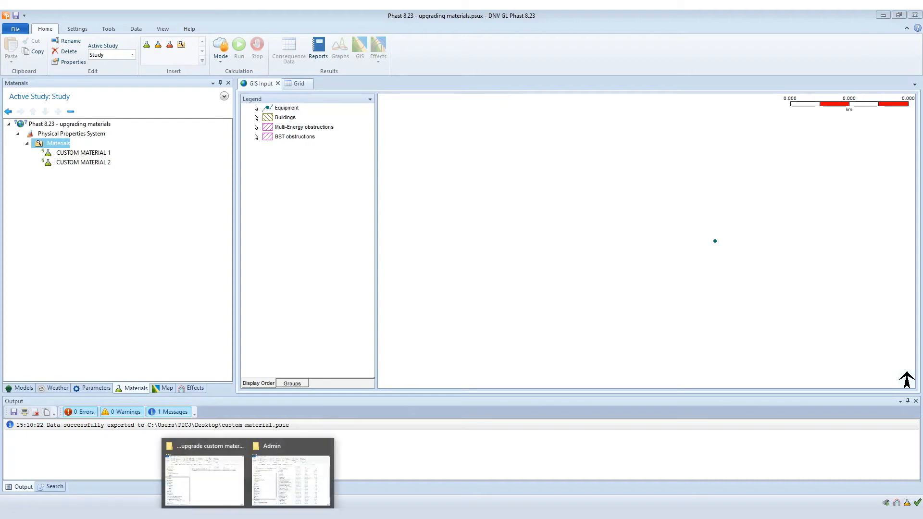
click(296, 494)
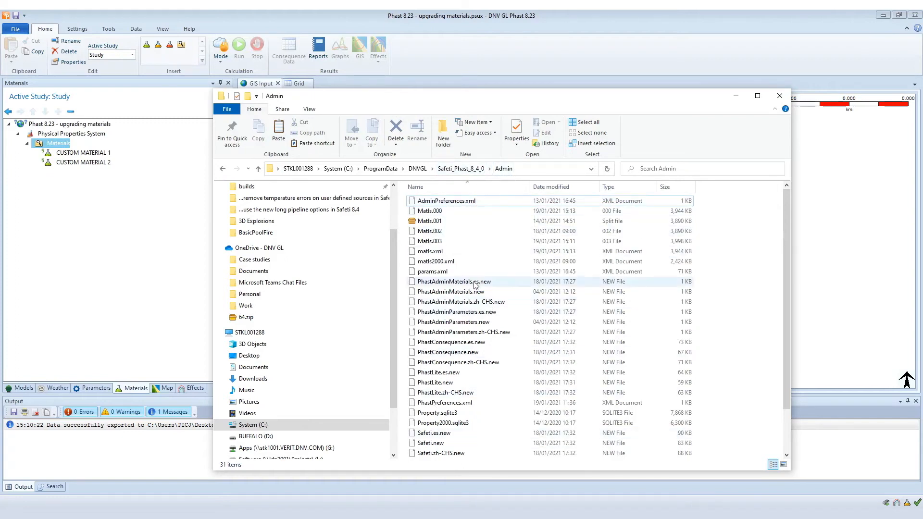
click(439, 254)
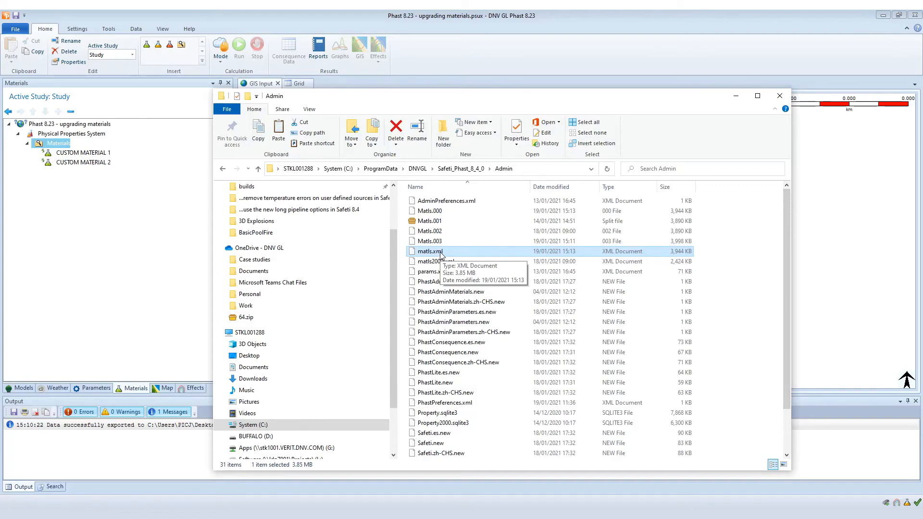
click(435, 251)
click(432, 252)
text(2018)
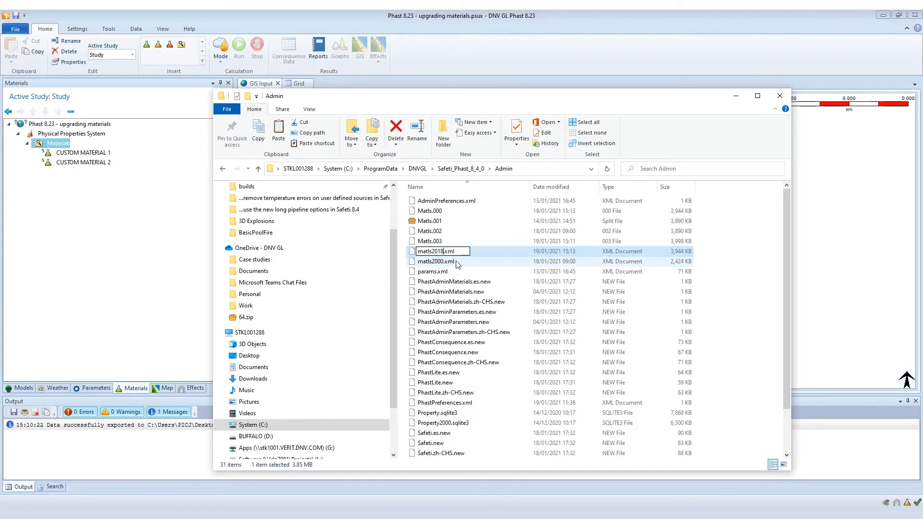
key(Return)
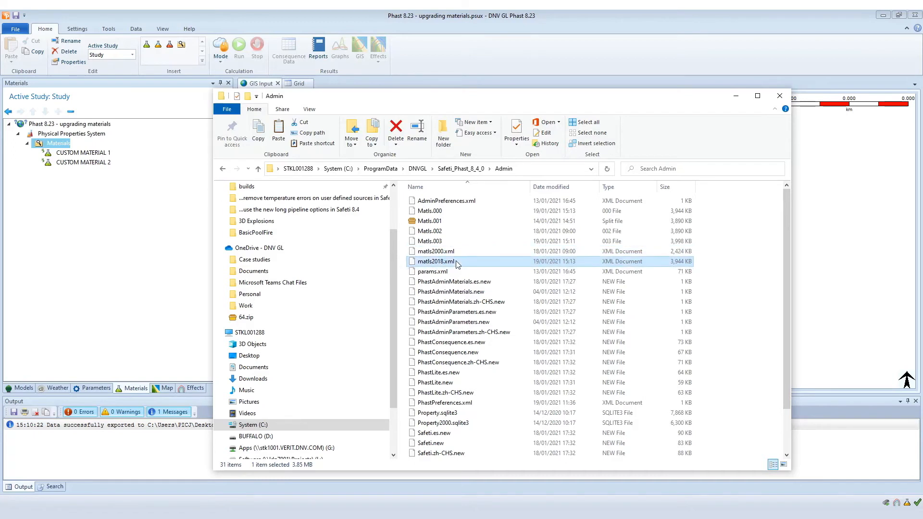
Copy matls.xml from the folder on upgrading custom materials to version 8.4 into the Safeti_Phast_8_4_0 Admin folder.
click(248, 514)
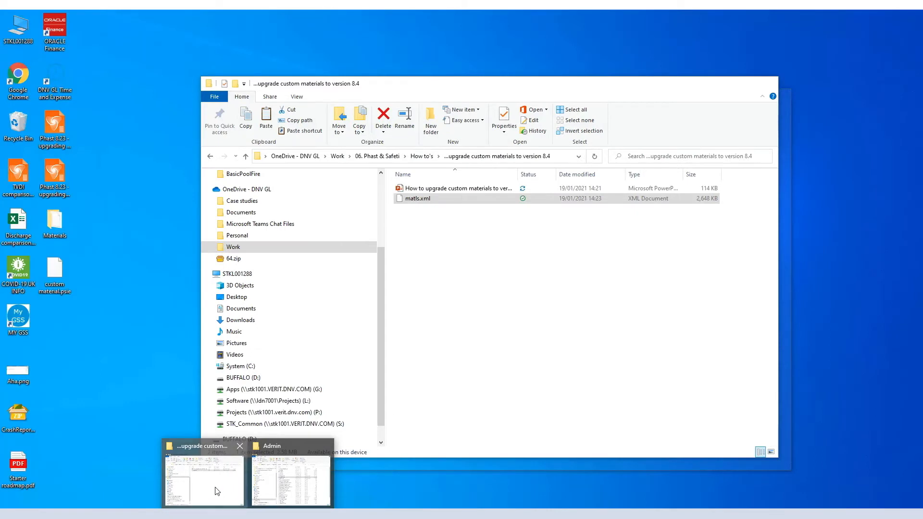
click(217, 487)
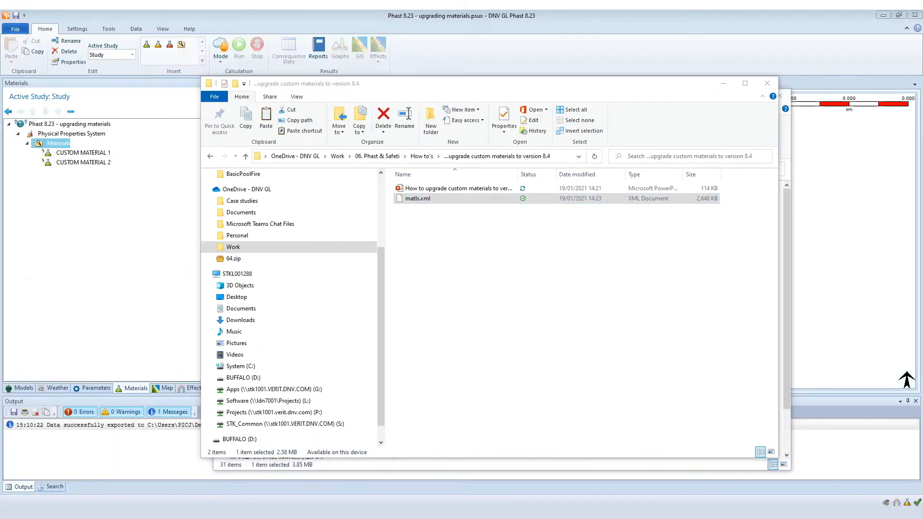
click(527, 199)
right_click(426, 204)
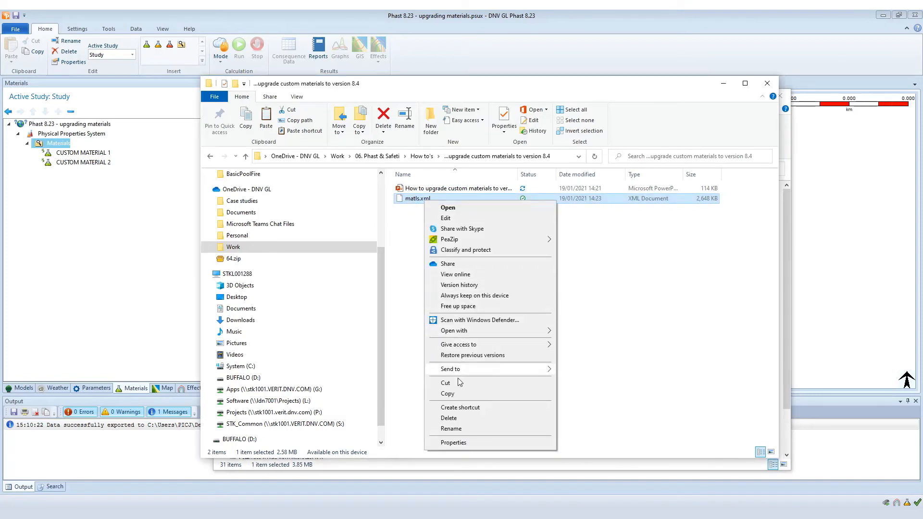
click(459, 395)
click(789, 157)
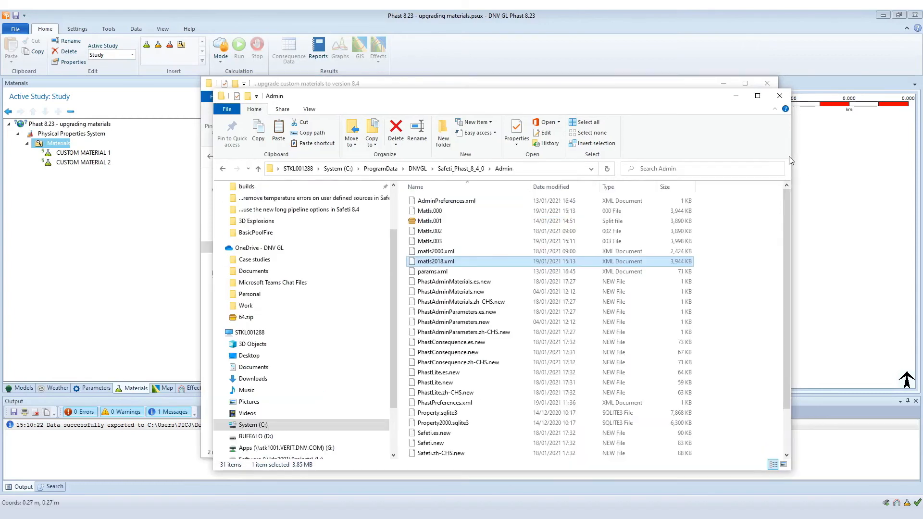
right_click(722, 248)
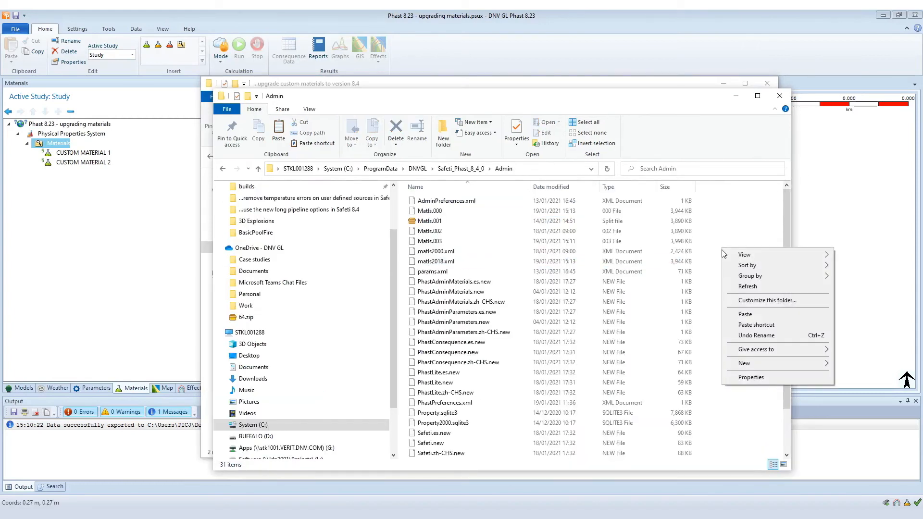
click(755, 315)
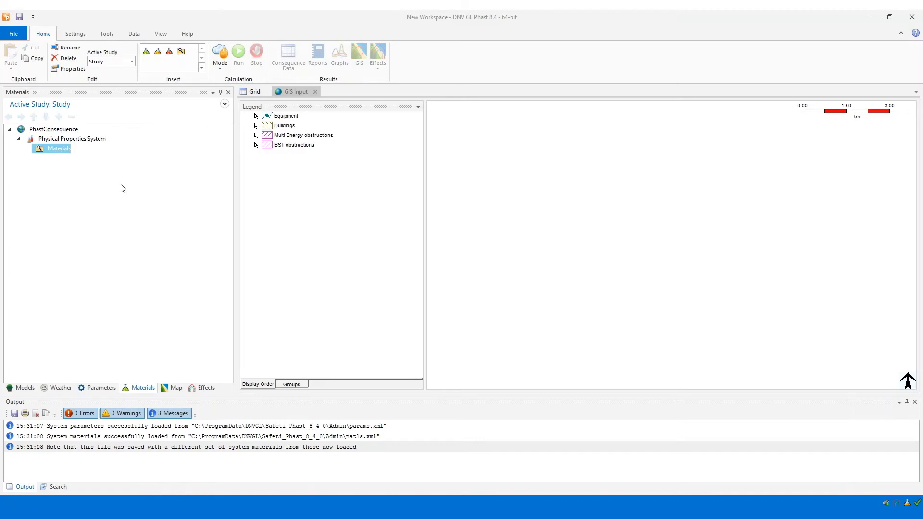
Insert the existing component CUSTOM MATERIAL 1 into the Materials folder of the new workspace.
right_click(65, 152)
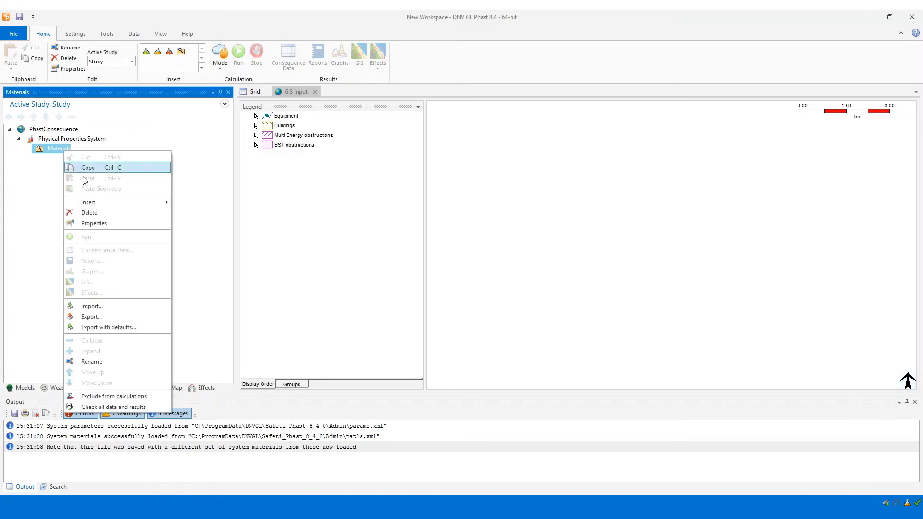
mouse_move(104, 206)
click(204, 204)
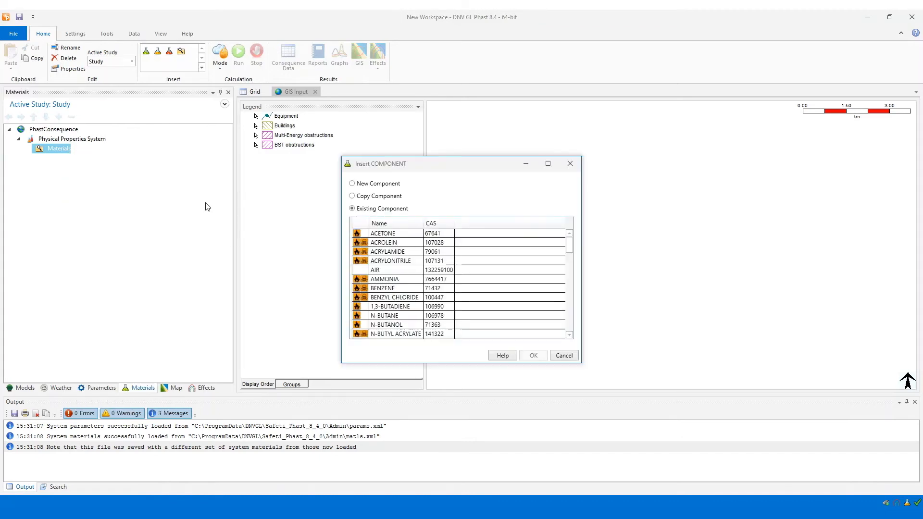
drag(570, 246, 575, 327)
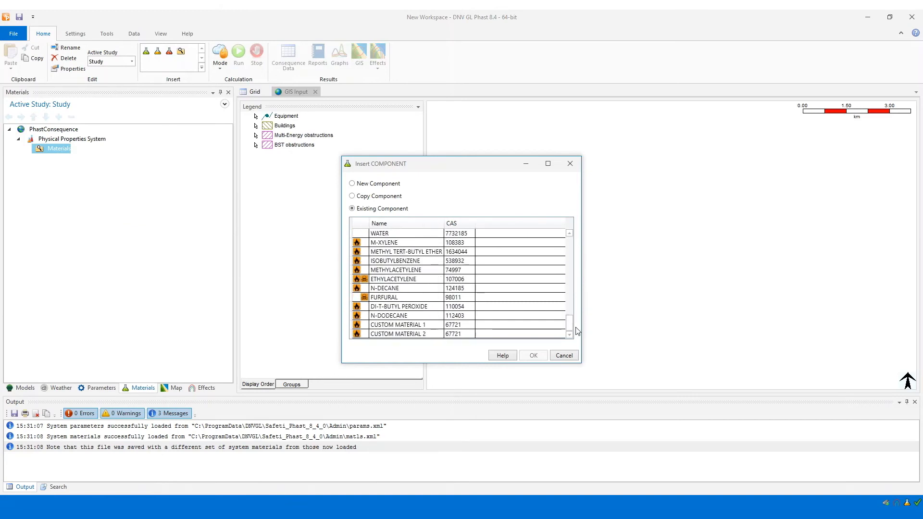
click(426, 327)
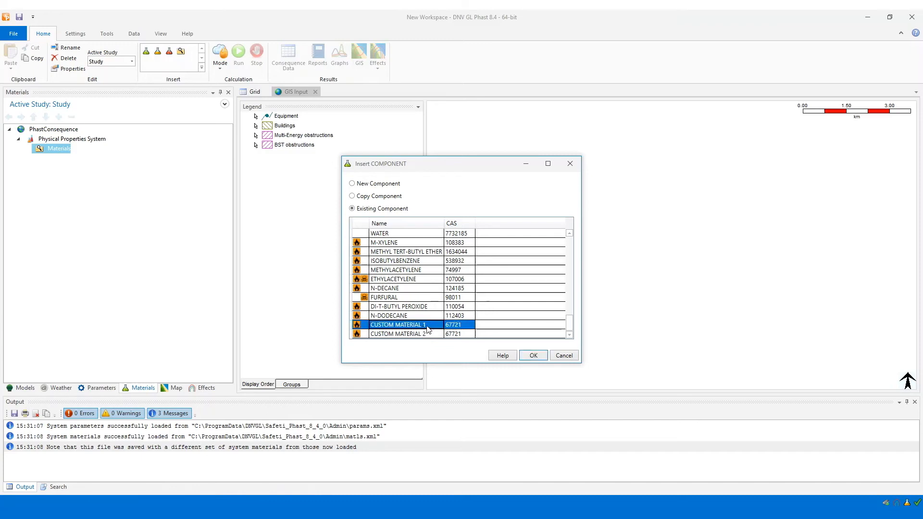
click(534, 355)
Insert the existing component CUSTOM MATERIAL 2 into the same Materials folder.
right_click(50, 150)
mouse_move(131, 201)
click(183, 199)
drag(570, 247, 570, 331)
click(419, 335)
click(542, 357)
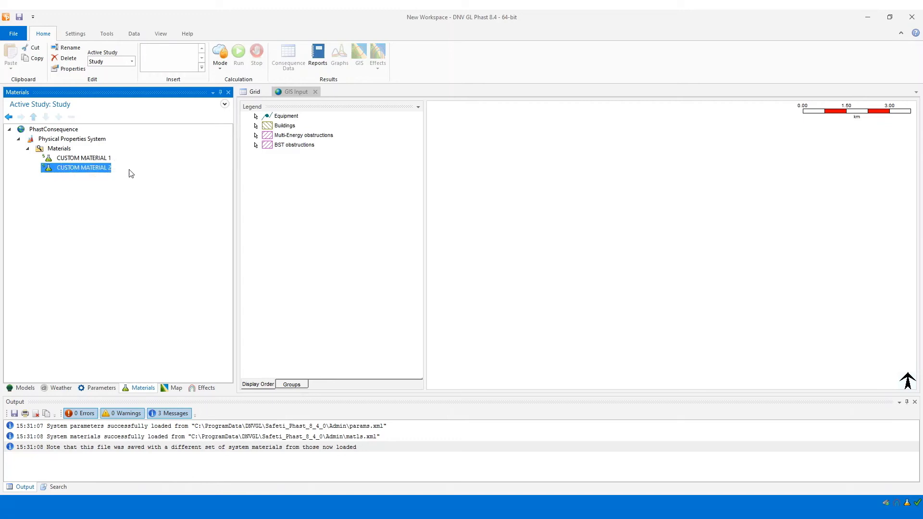
Export the Materials folder with defaults to the Desktop as "custom material 1 and 2" and close the workspace without saving.
right_click(59, 153)
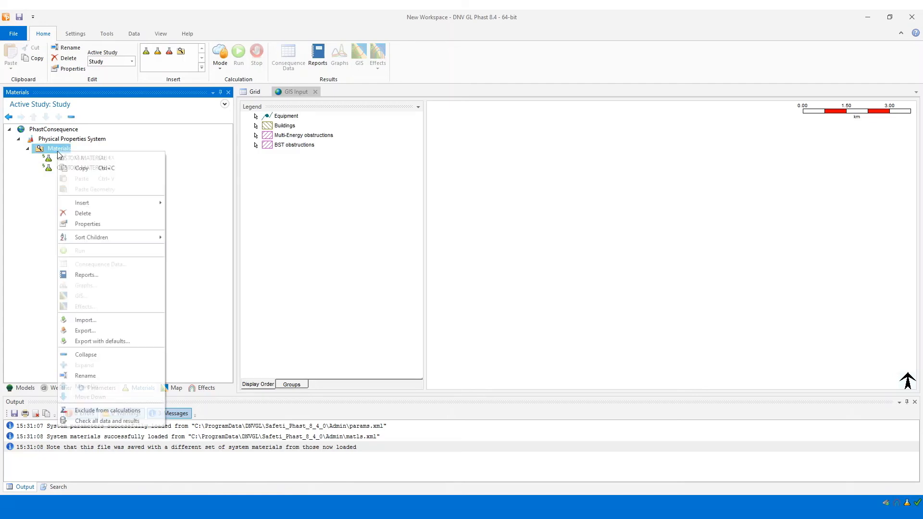
click(99, 341)
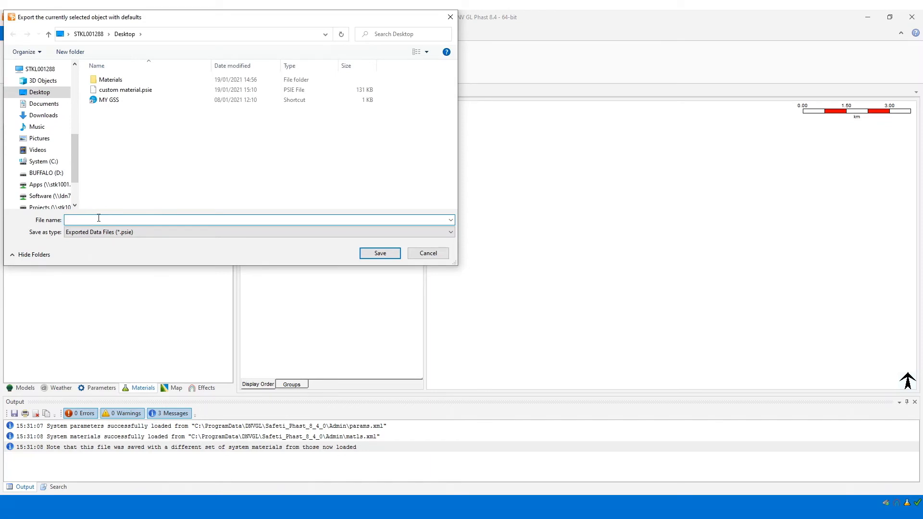
text(custom mat)
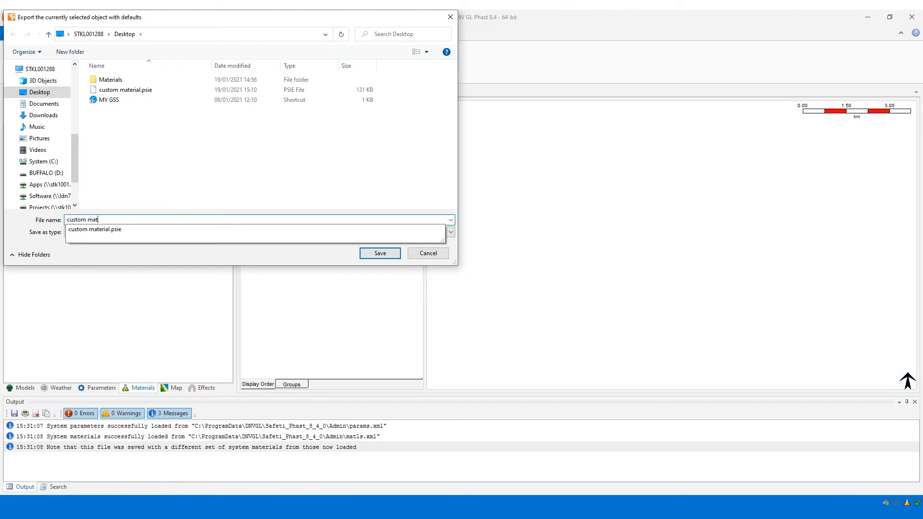
text(erial 1 and 2)
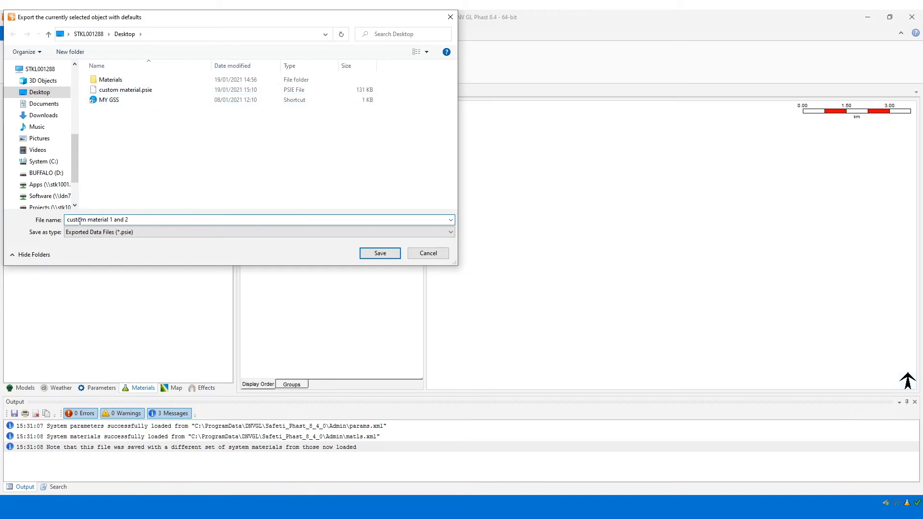
click(380, 253)
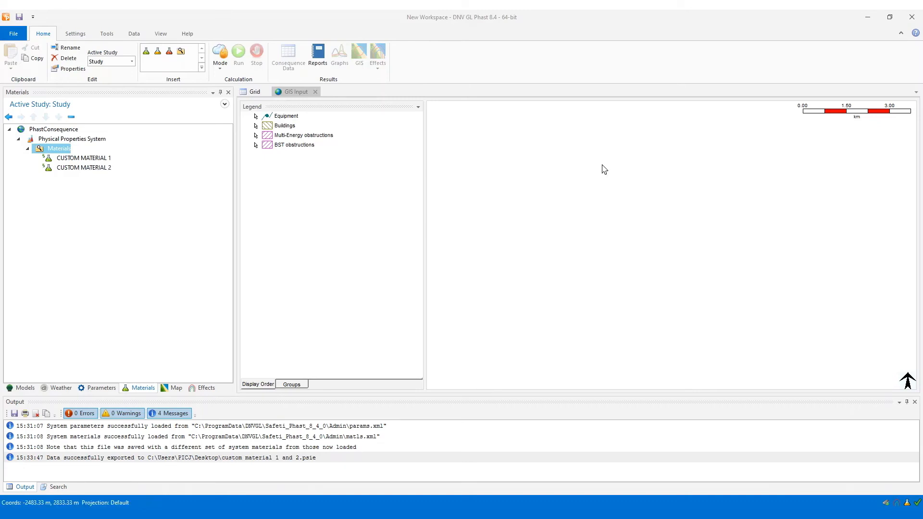
click(916, 25)
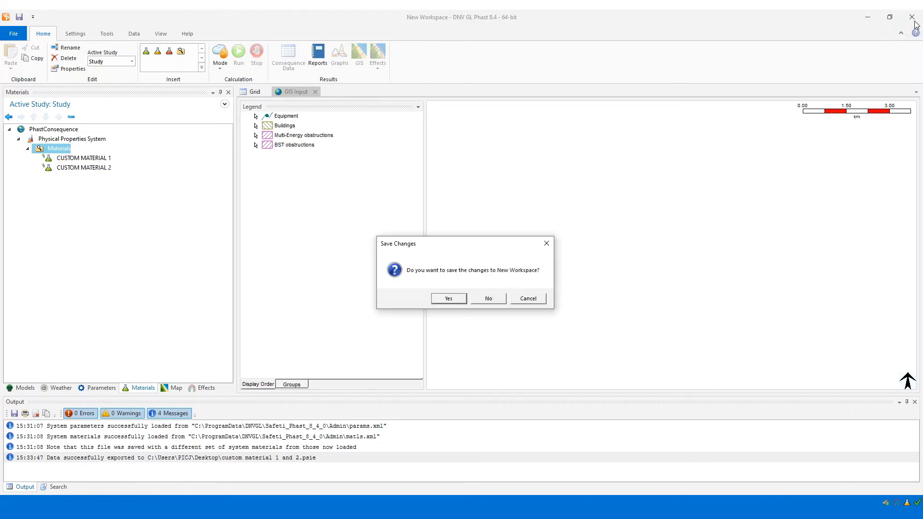
click(488, 299)
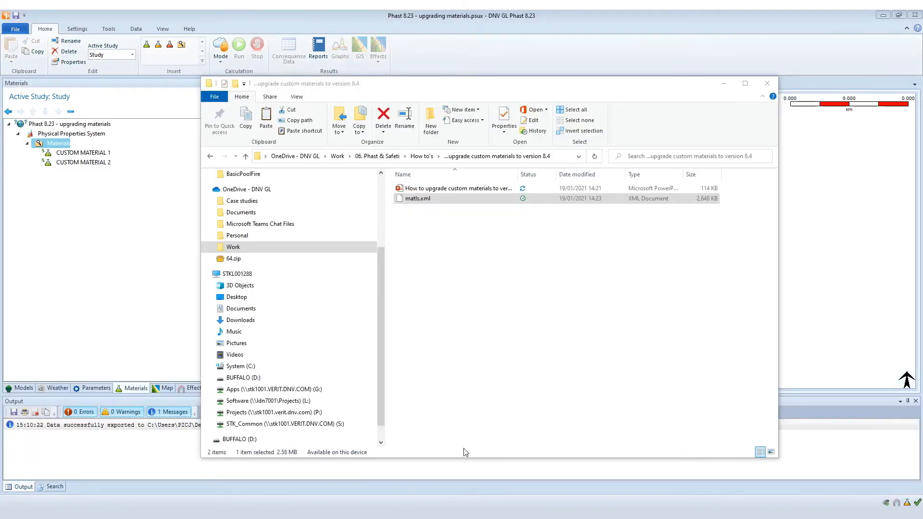
Switch to the Safeti_Phast_8_4_0 Admin folder in File Explorer and delete the copied matls.xml.
mouse_move(249, 517)
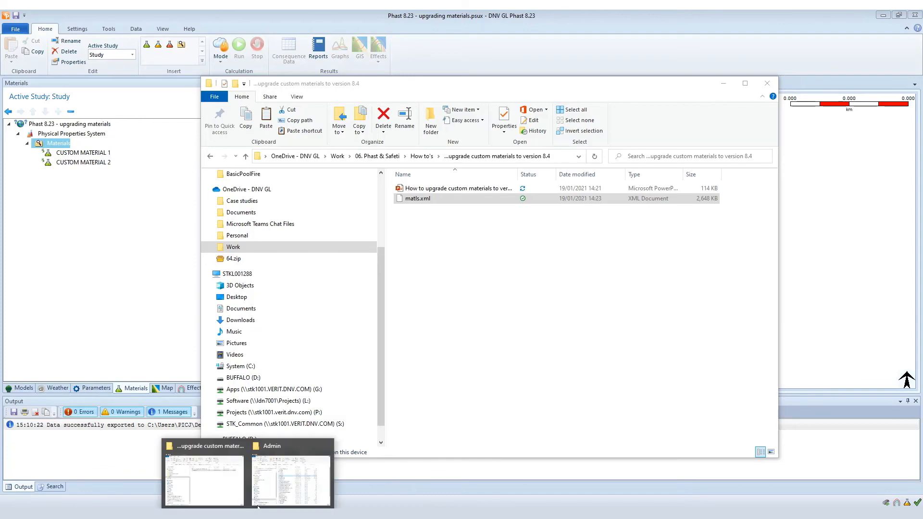
click(285, 483)
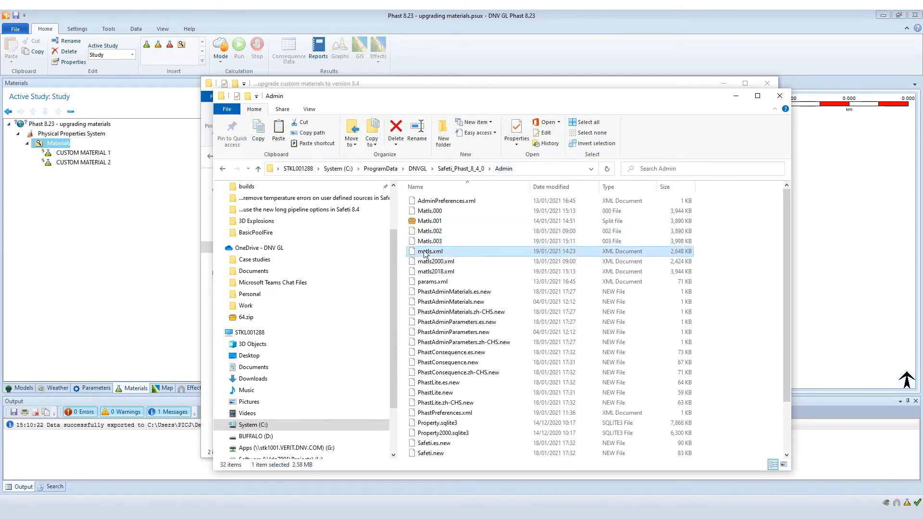
click(429, 252)
key(Escape)
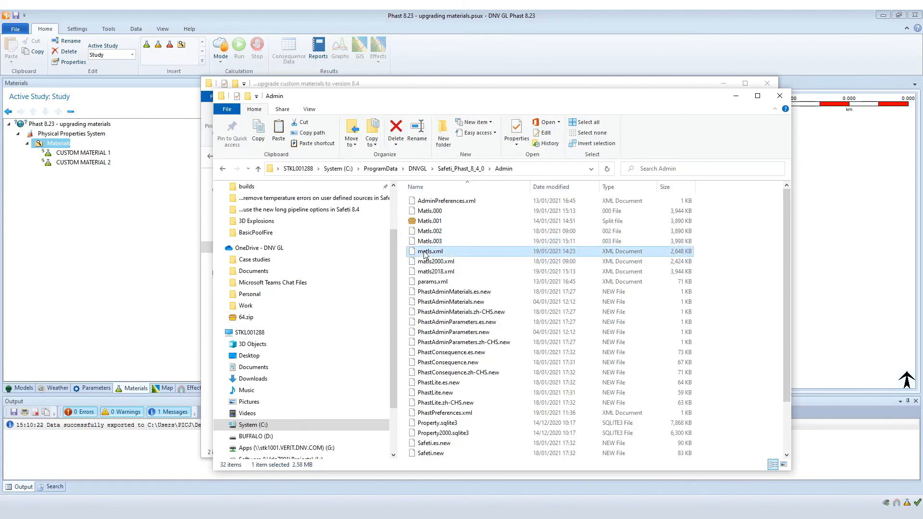
key(Delete)
Rename matls2018.xml in the Admin folder as matls.xml.
click(430, 264)
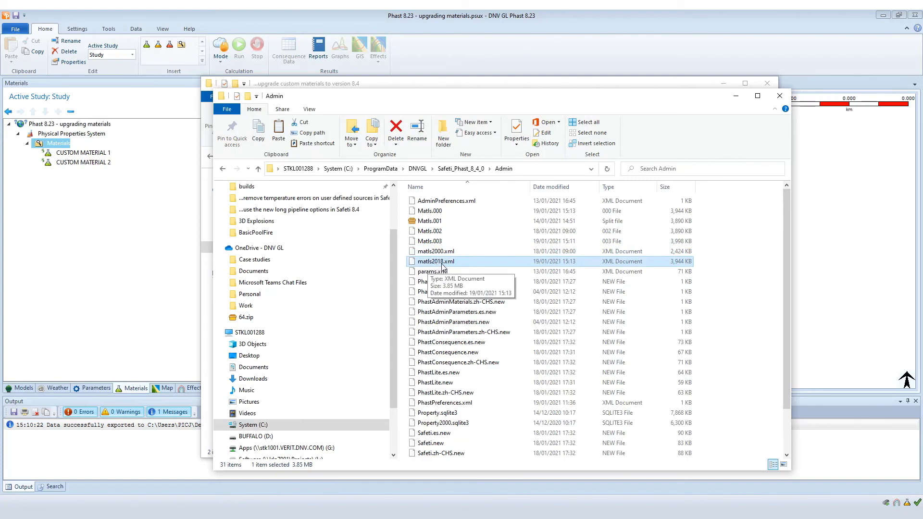
click(442, 265)
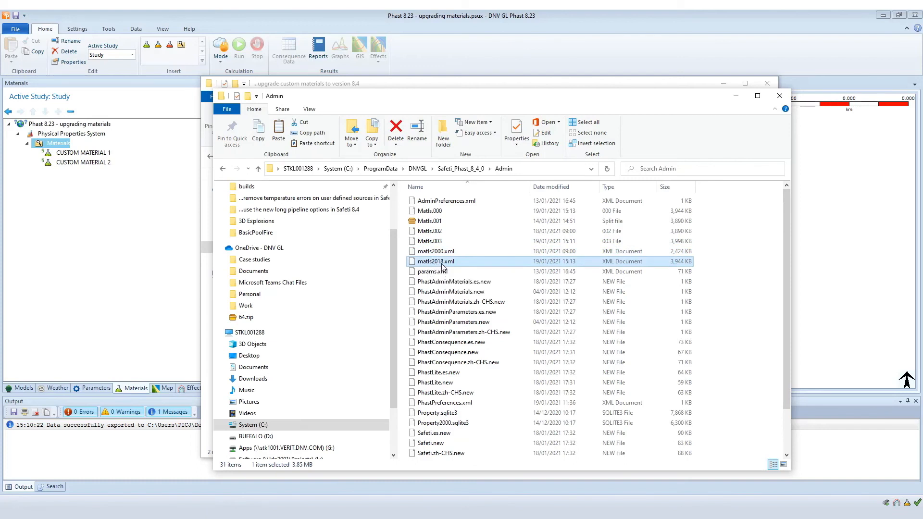
click(444, 262)
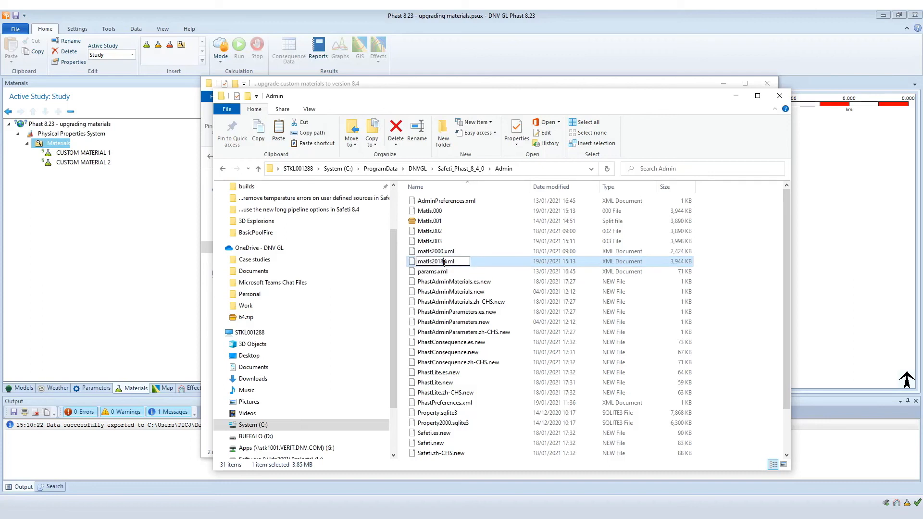
key(BackSpace)
key(BackSpace)
key(BackSpace)
key(Return)
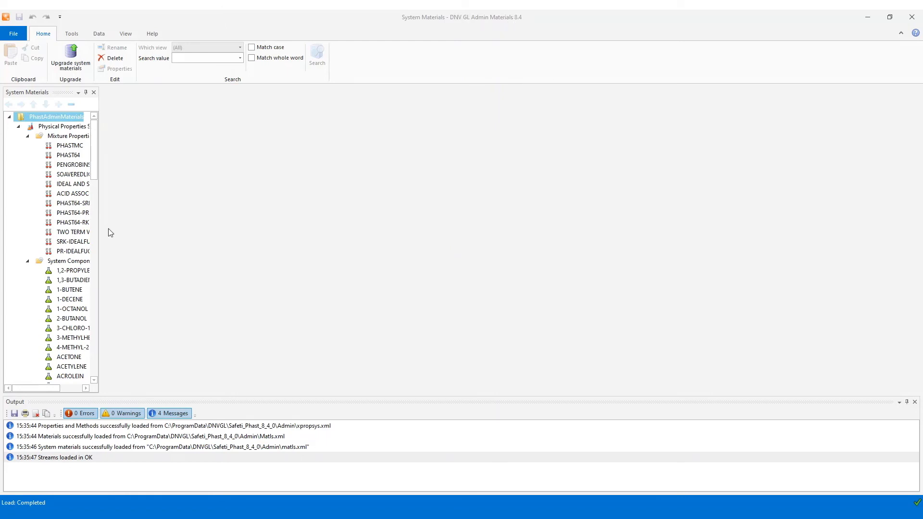
Switch to Admin Materials 8.4 and import custom material 1 and 2.psie from the Desktop under System Components.
drag(100, 226, 279, 225)
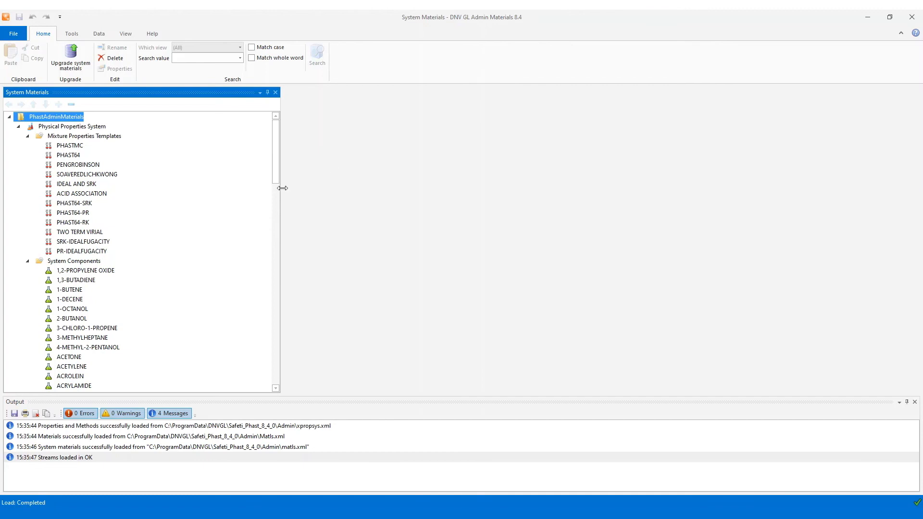
drag(275, 173, 261, 388)
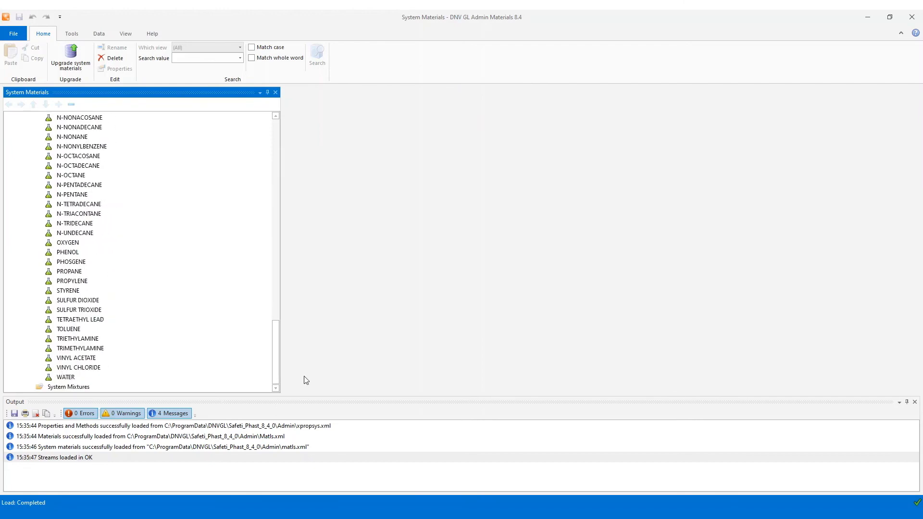
drag(281, 375, 284, 147)
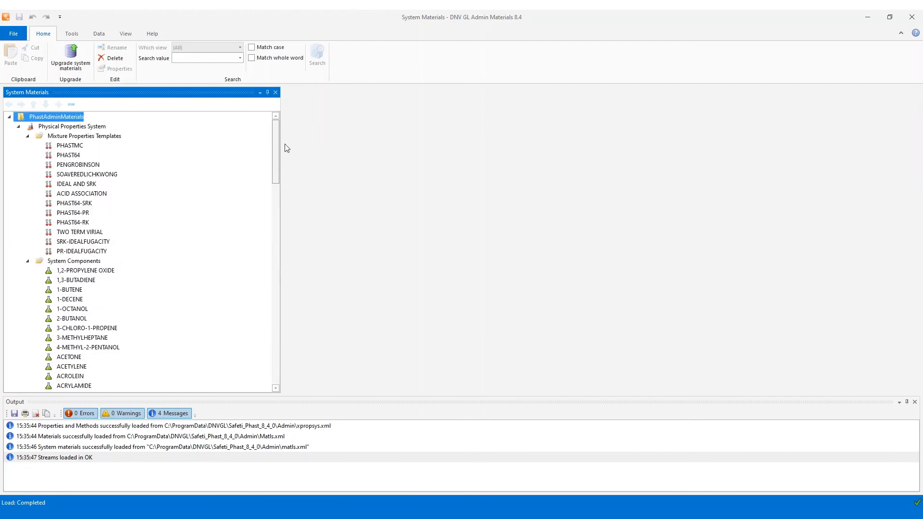
click(74, 261)
right_click(73, 261)
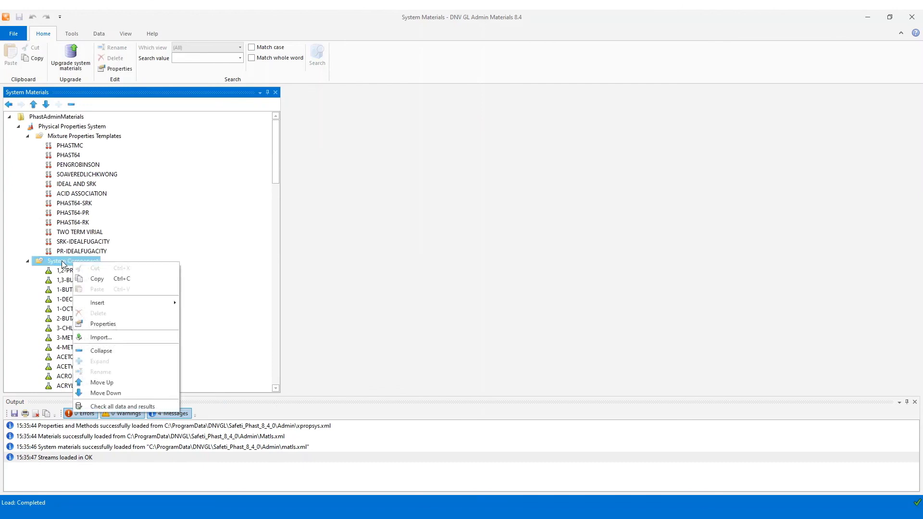
click(108, 339)
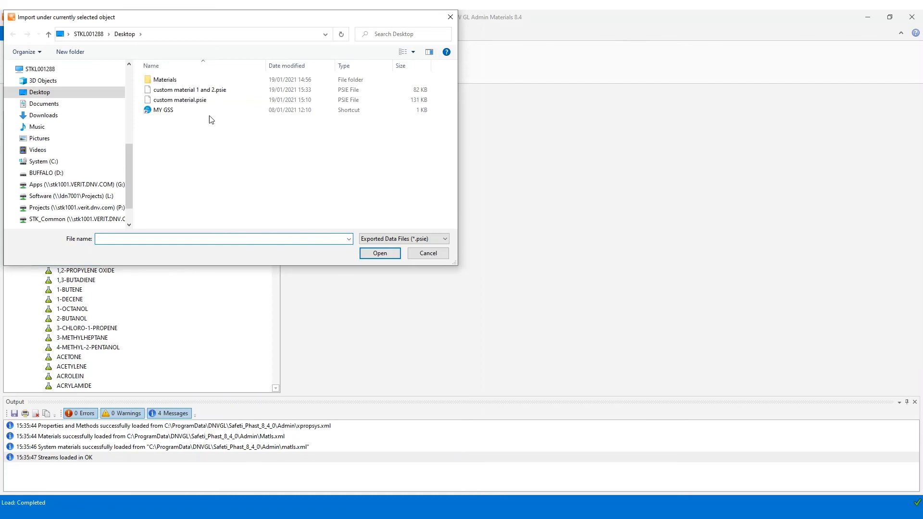
click(195, 91)
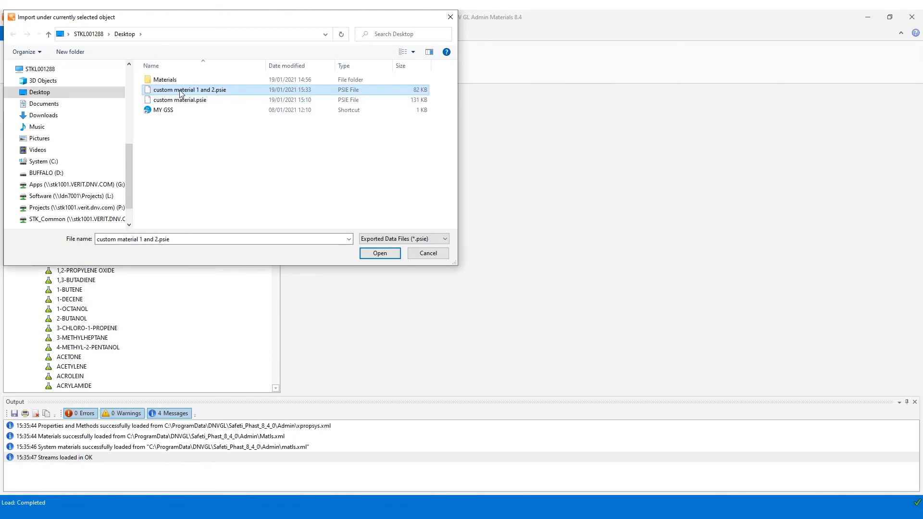
click(380, 253)
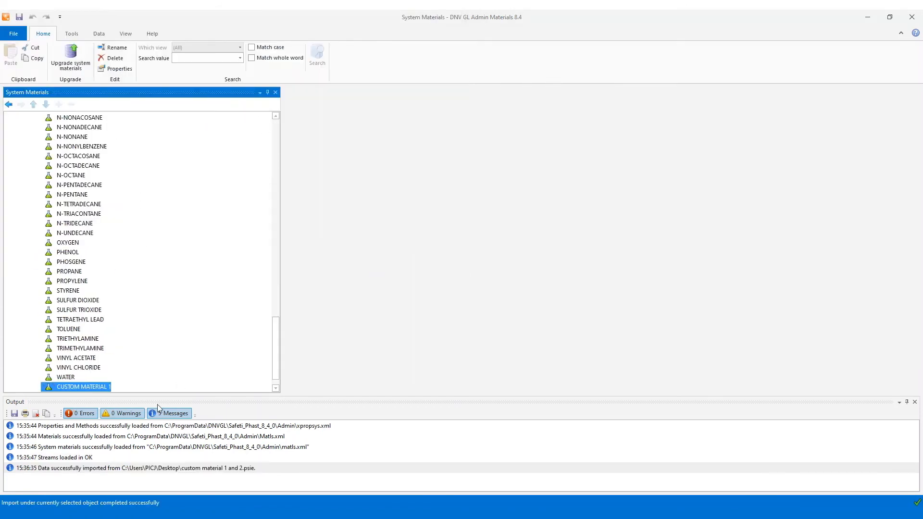
click(276, 387)
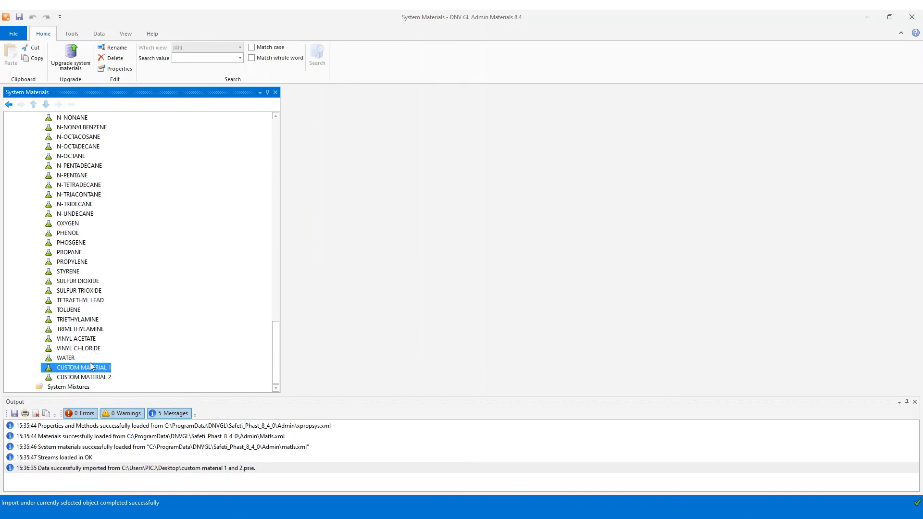
Save the system materials with the change description "Custom material 1 and 2" and bring up the Admin folder in File Explorer.
click(19, 19)
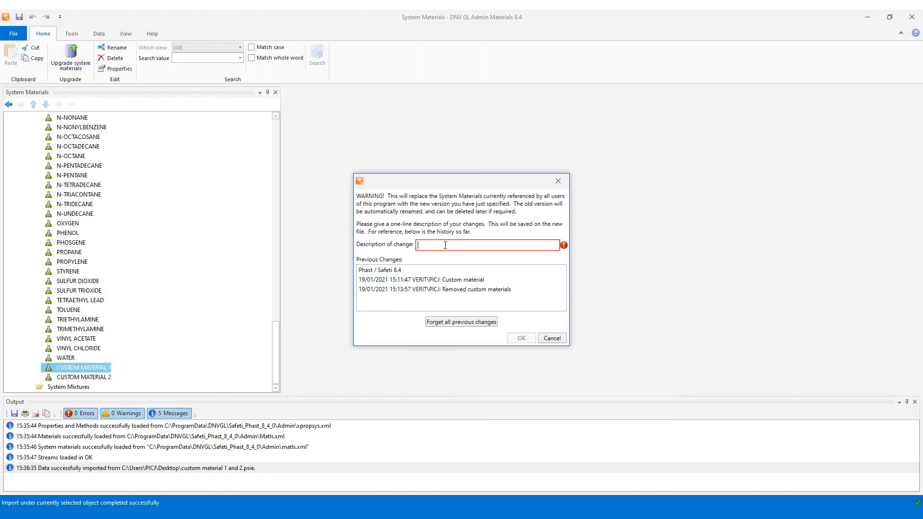
text(Custom material 1 and 2)
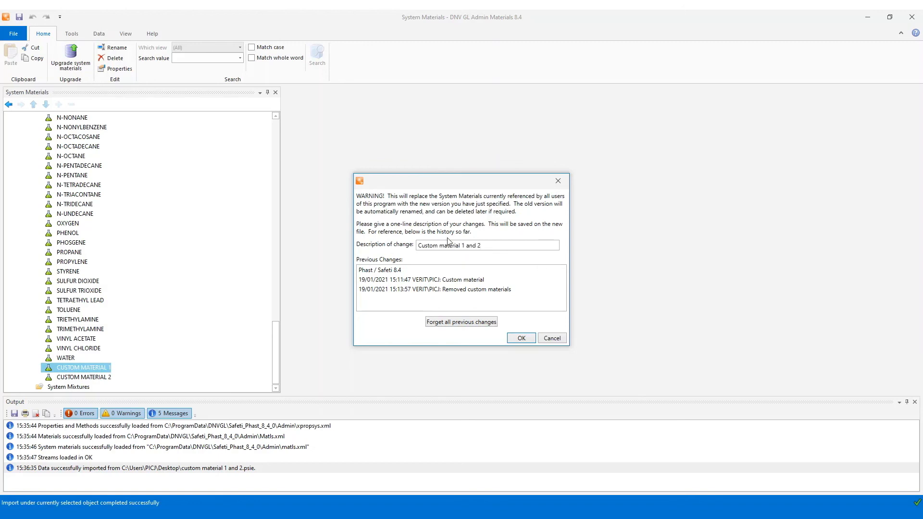
click(523, 339)
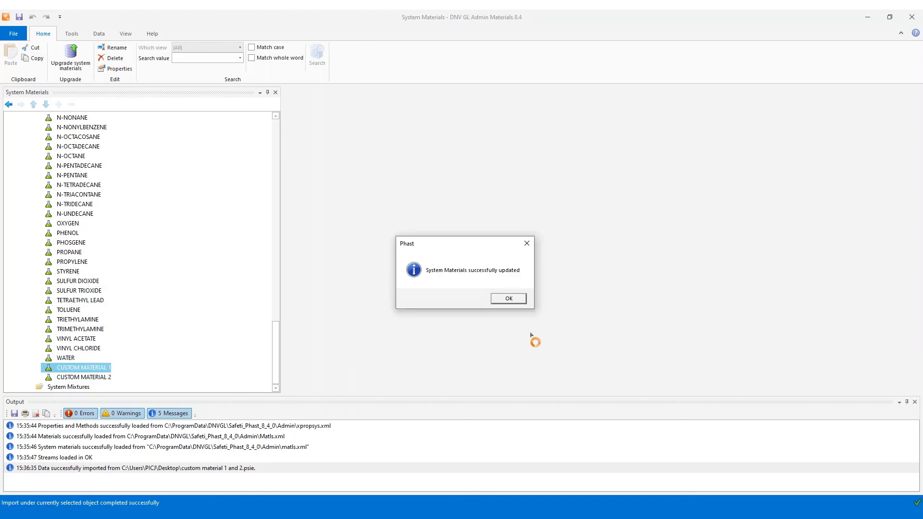
click(509, 302)
click(248, 514)
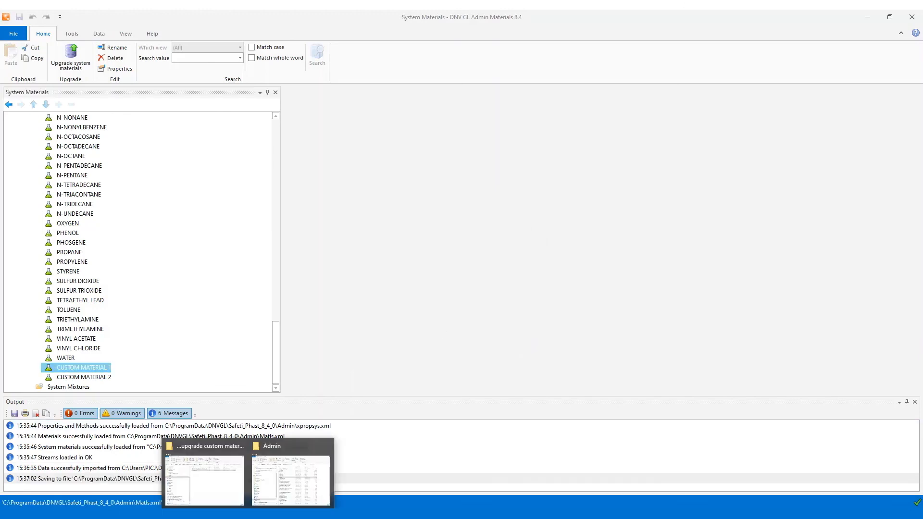
click(298, 490)
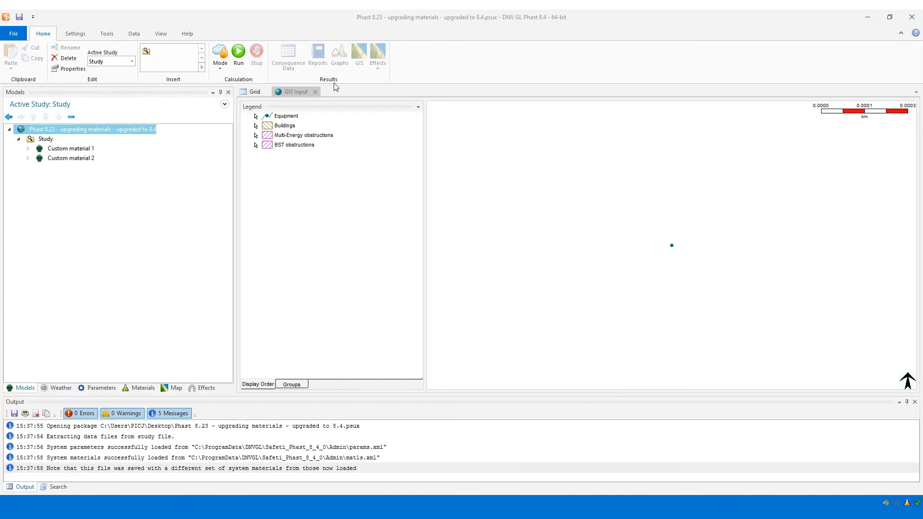
Switch to the upgraded study in Phast 8.4, expand both custom material vessels and check the study's materials.
click(28, 158)
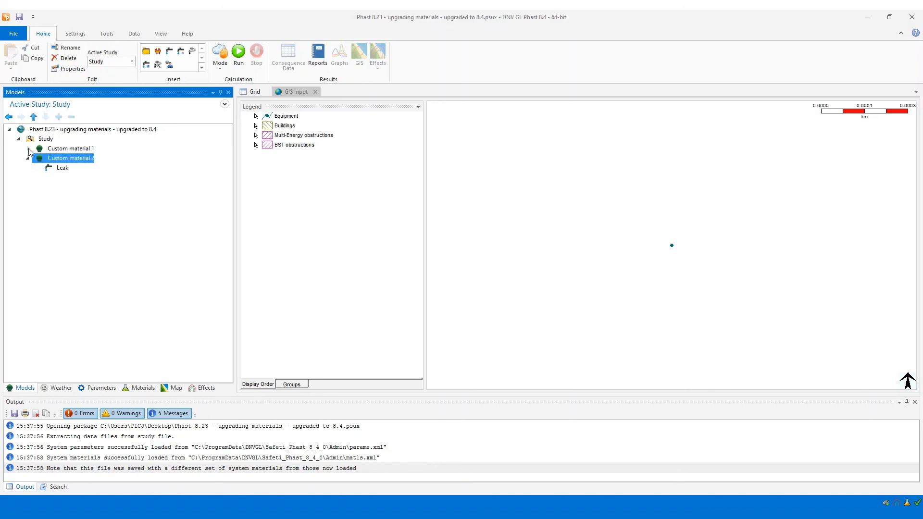
click(28, 148)
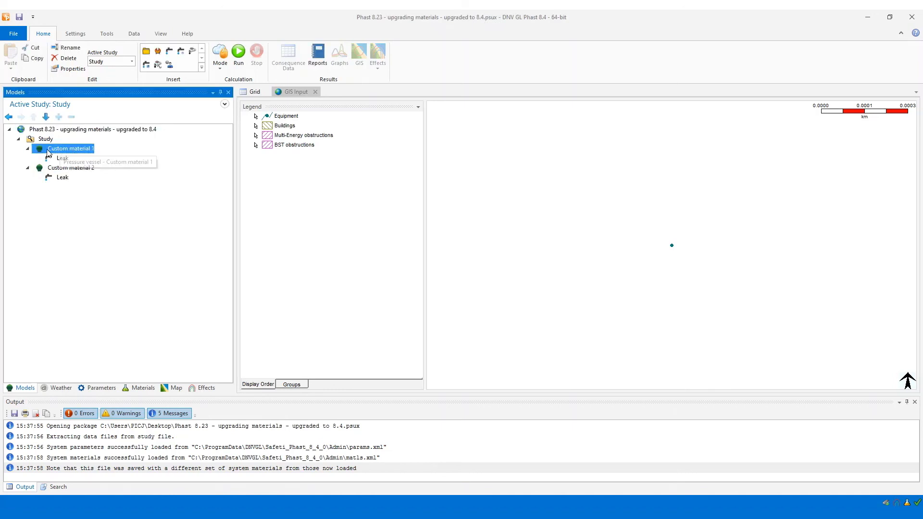
click(143, 389)
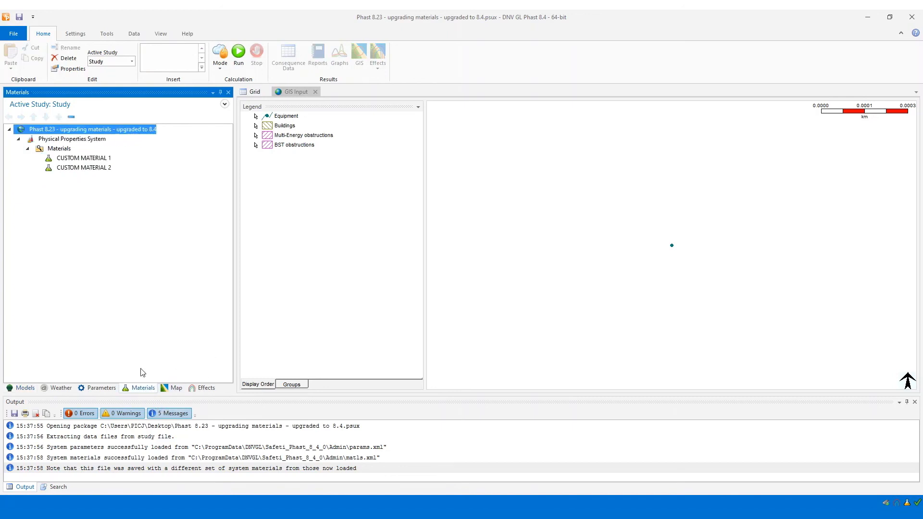